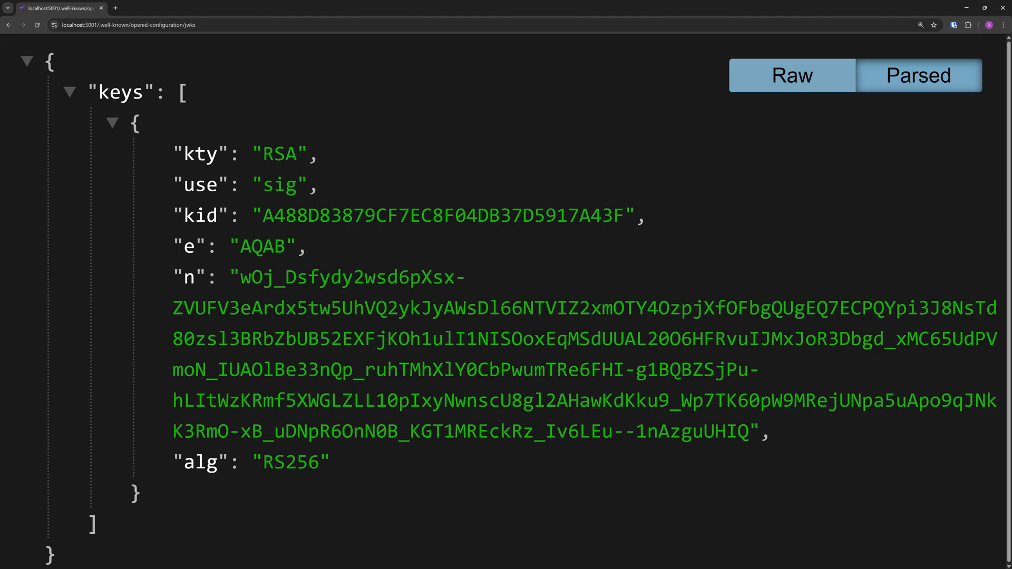
key("alt+Tab")
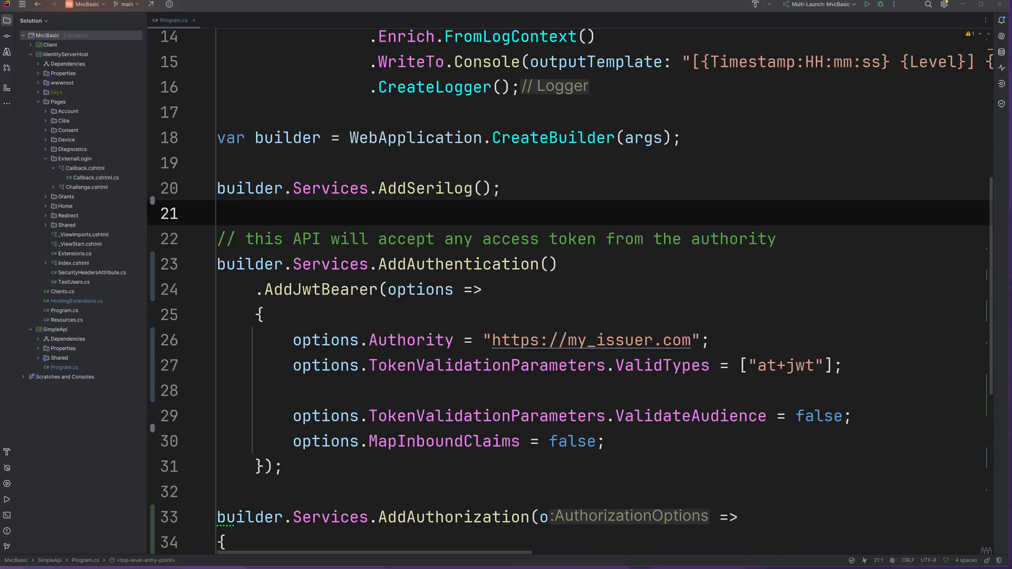
scroll(570, 317, "down", 5)
scroll(569, 317, "down", 5)
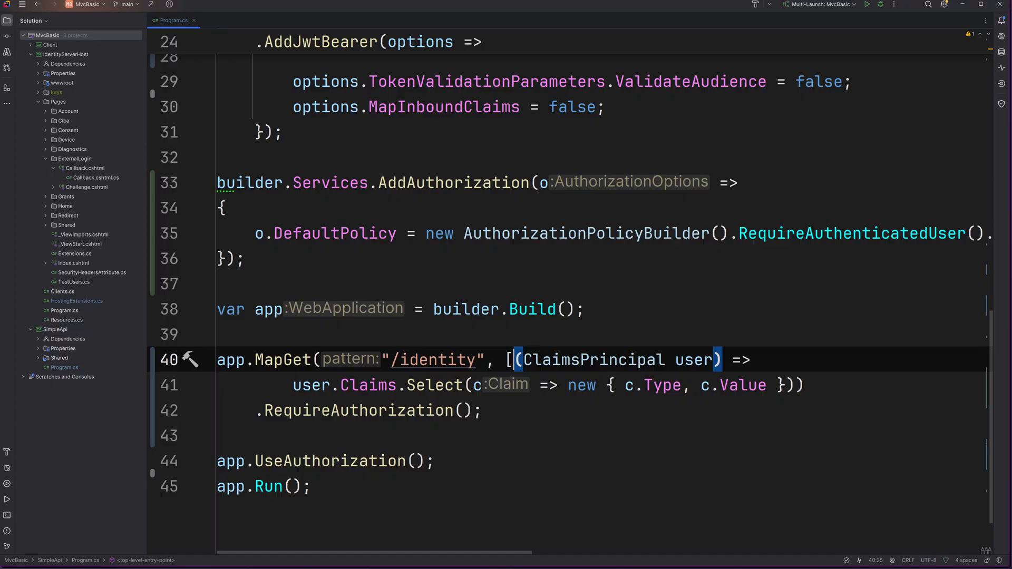
left_click(506, 360)
type("[Authorize]")
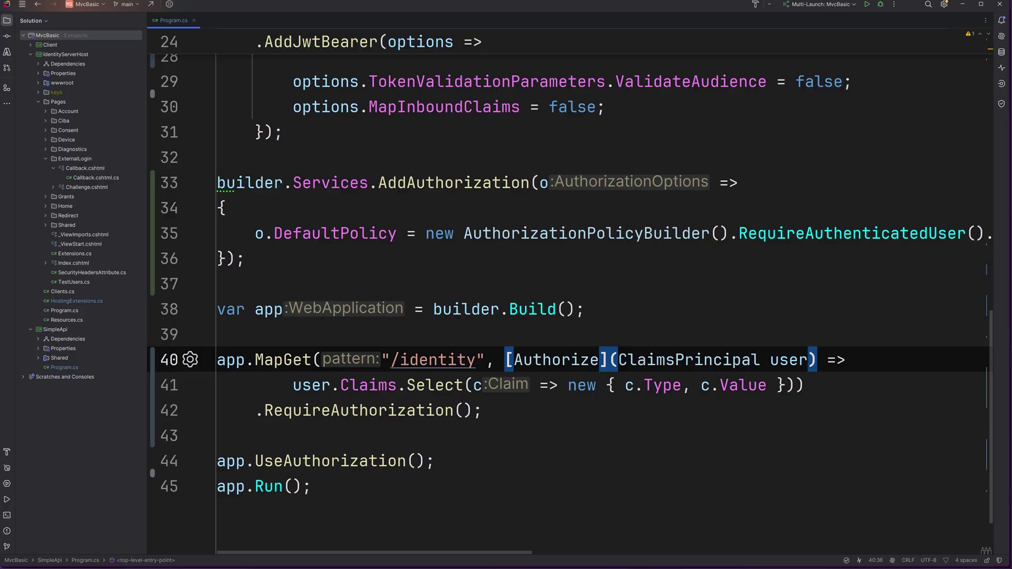
key("BackSpace")
key("BackSpace")
key("BackSpace")
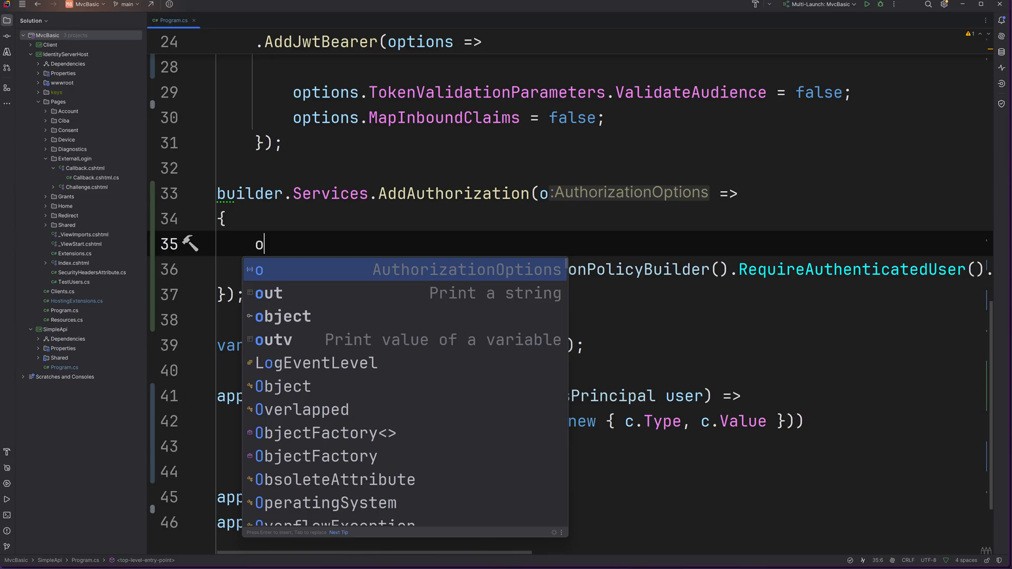
type(".AddPolicy(\"ApiScope\",")
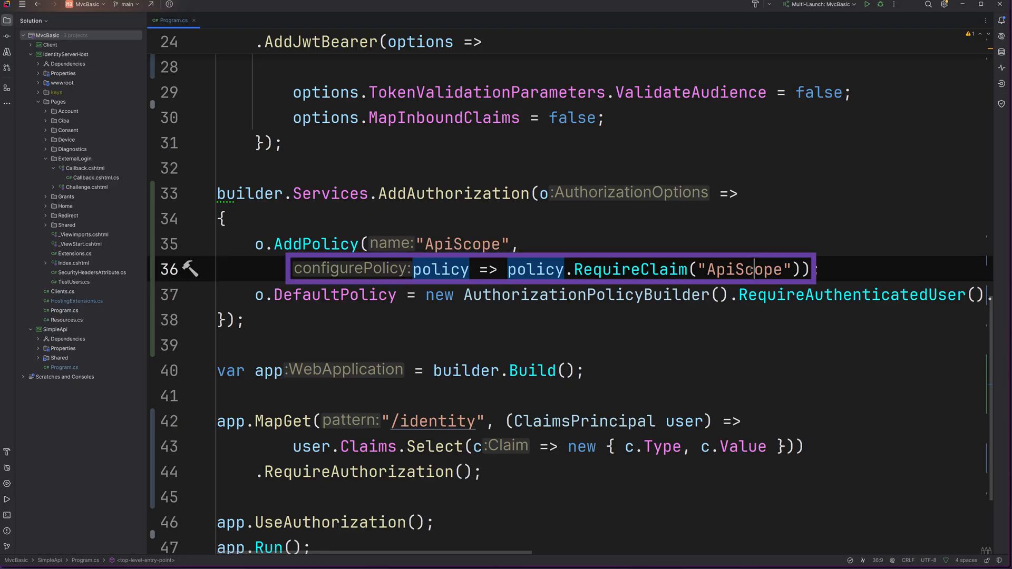
Make the ApiScope policy require a "scope" claim with value "api1"
double_click(759, 269)
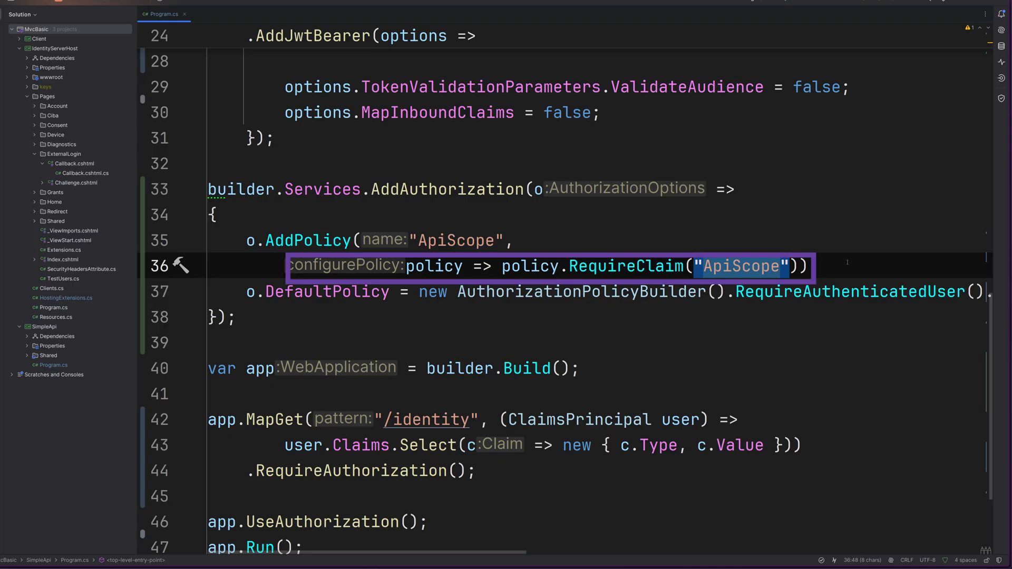
type("scope")
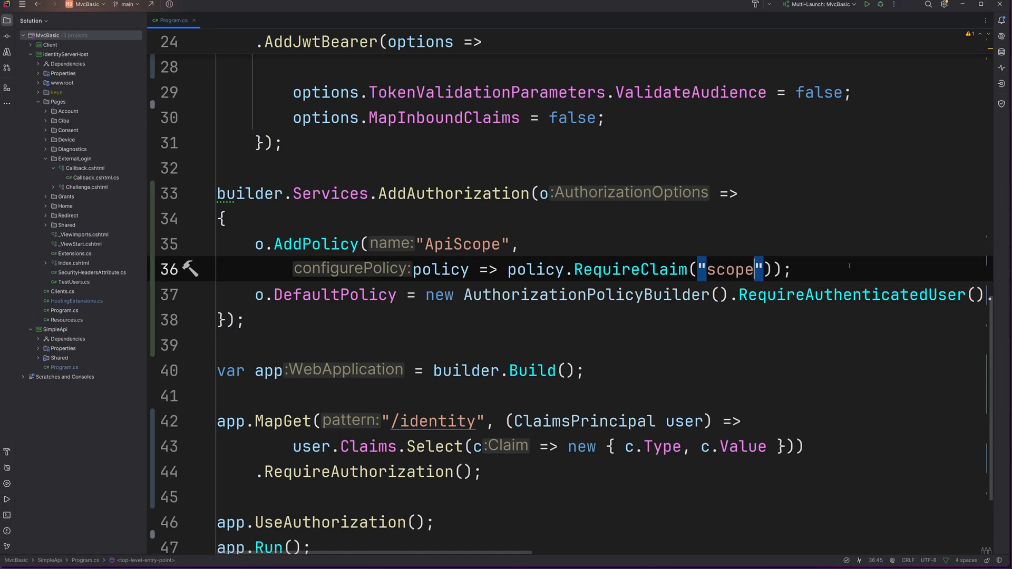
key("Escape")
type(", \"")
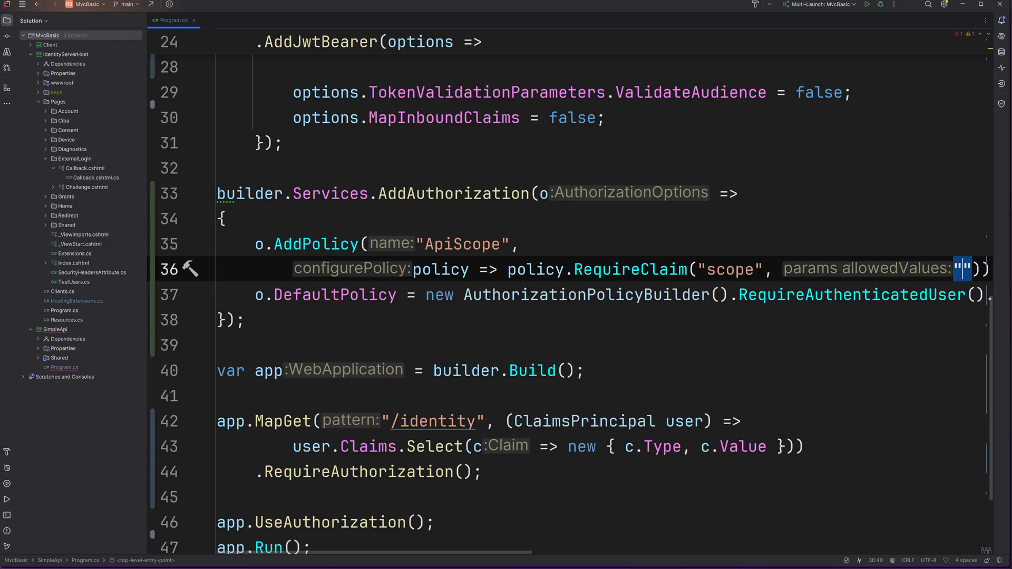
type("api")
Require the "ApiScope" policy on the /identity endpoint's RequireAuthorization call
left_click(447, 472)
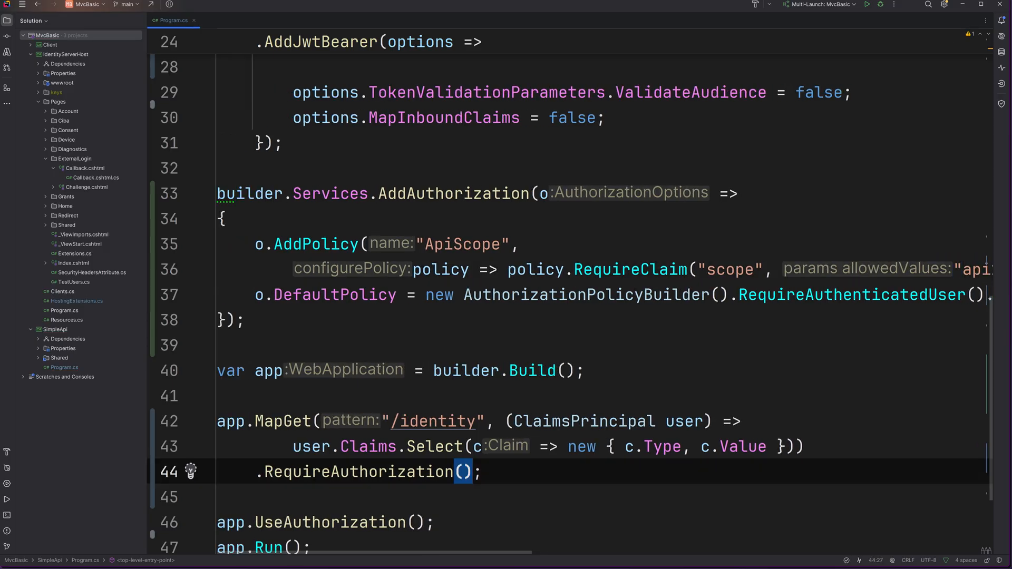
type("\"\"Ap")
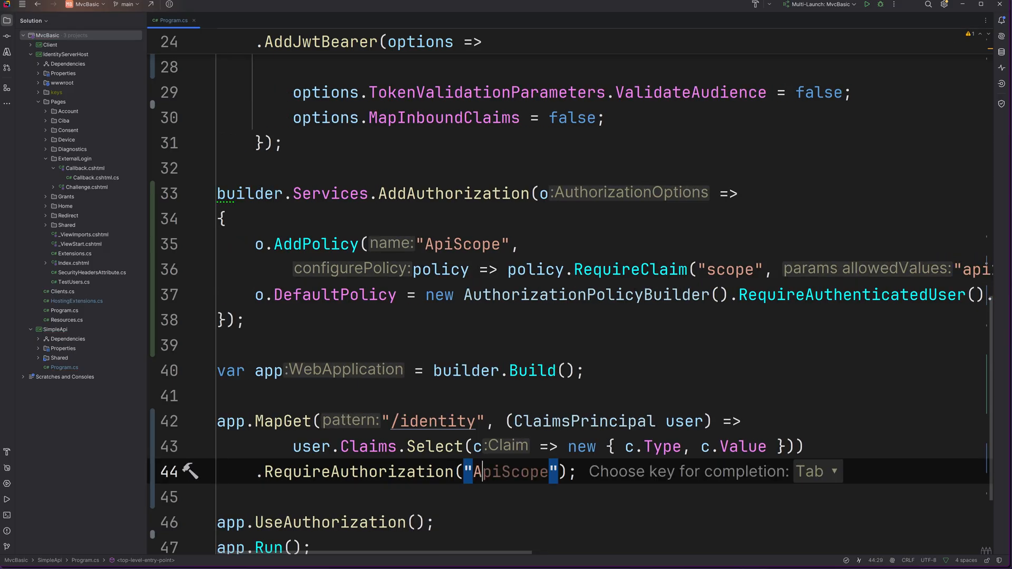
type("i")
key("Tab")
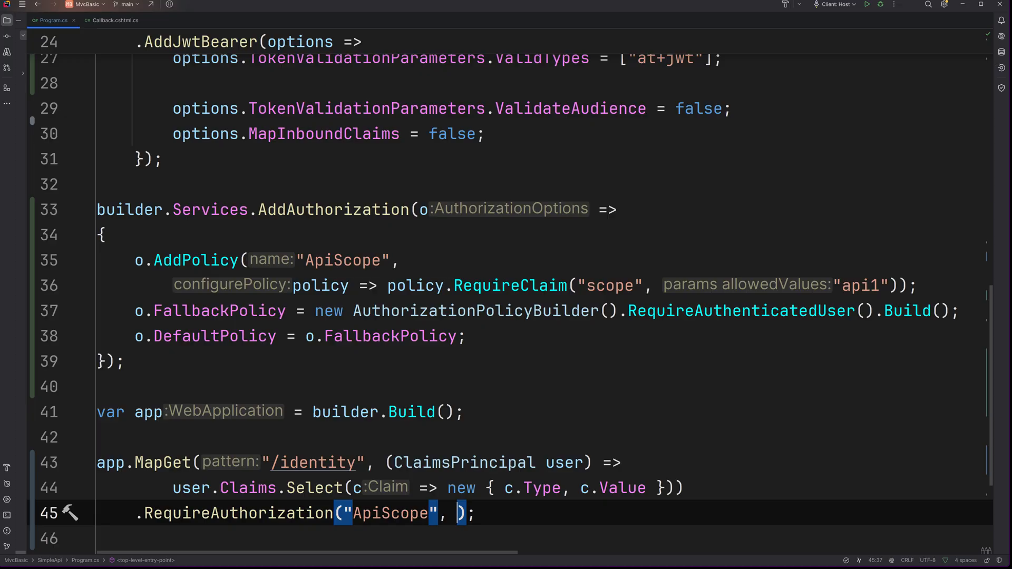
type("\"AnotherPolicy\"")
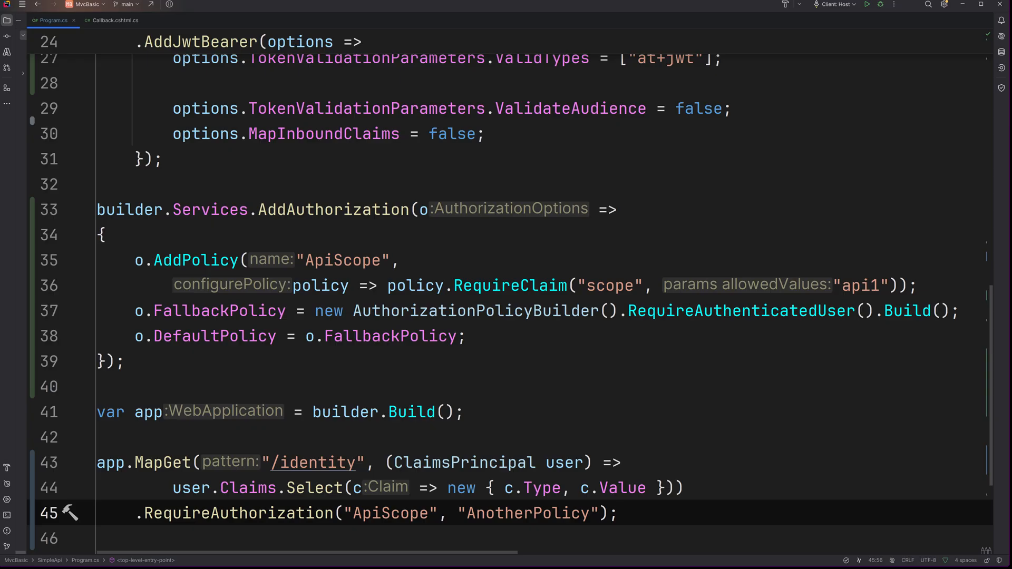